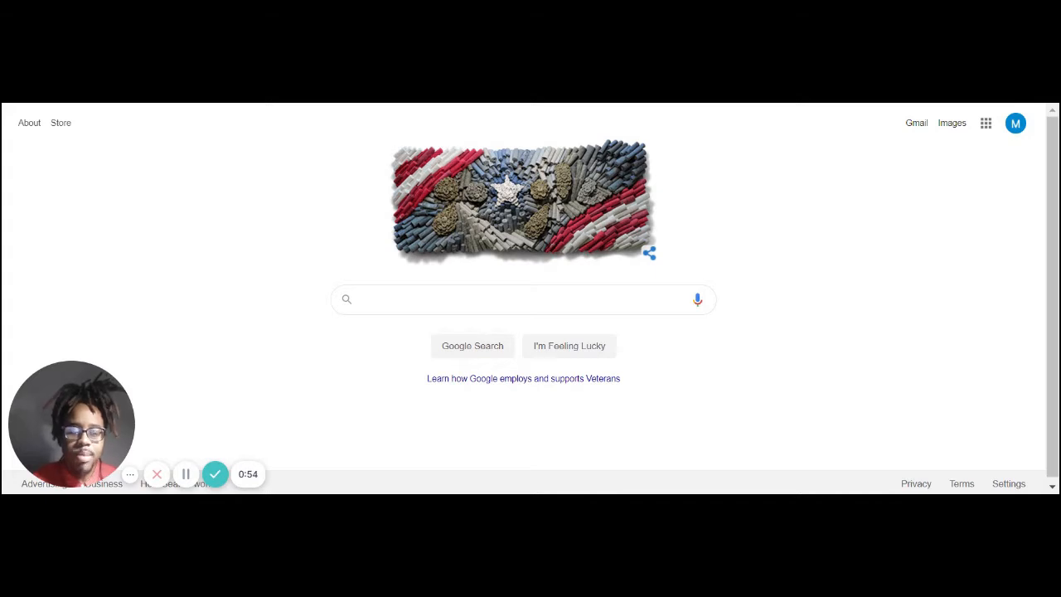
Step: Search the web for "photo editor online free" and open the Pixlr online photoshoping result
{"action": "type", "text": "photo editor"}
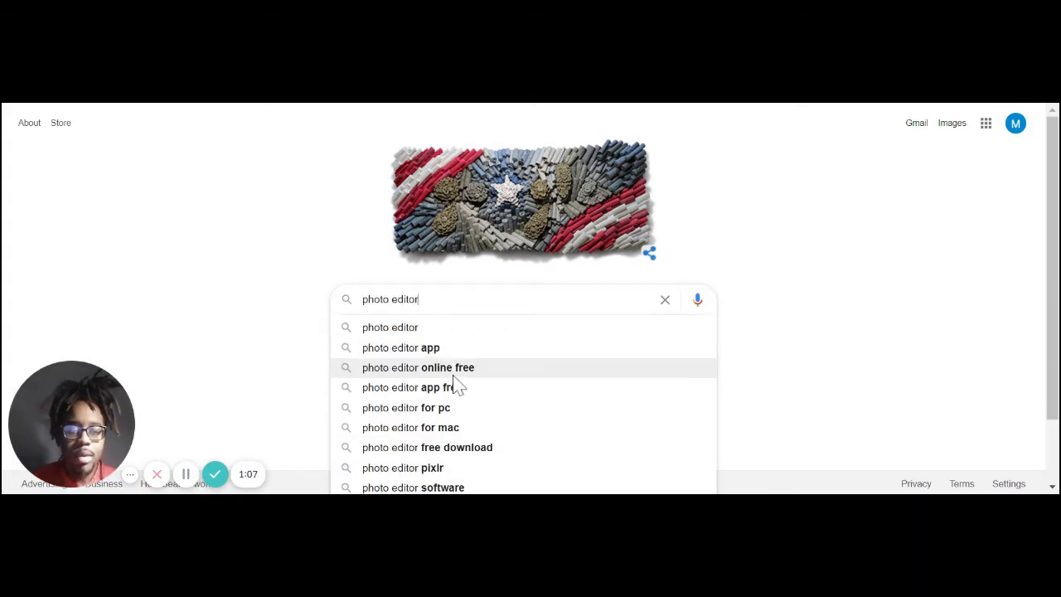
{"action": "left_click", "coordinate": [455, 375]}
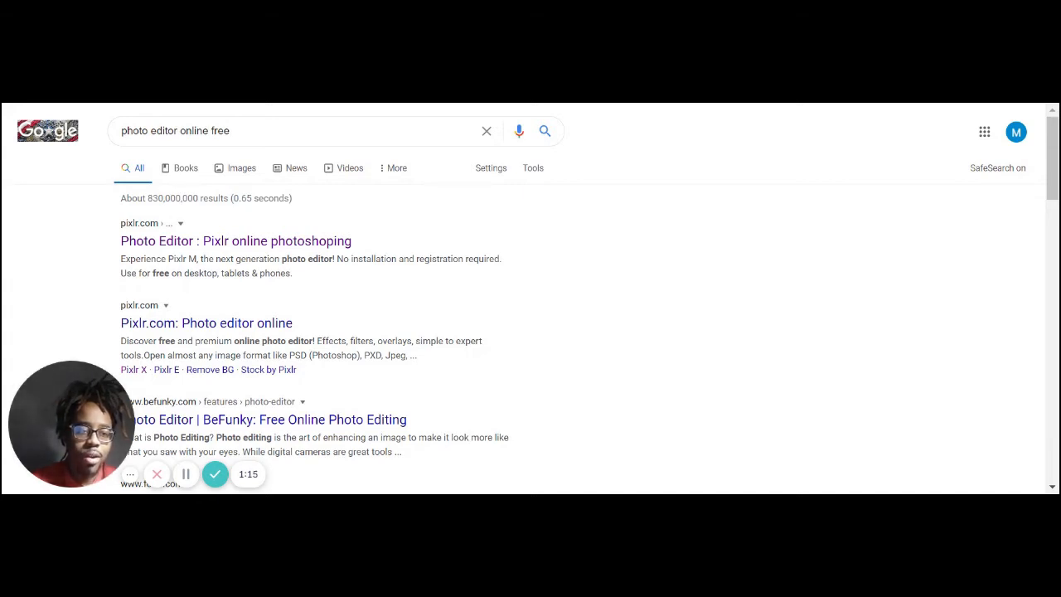
{"action": "left_click", "coordinate": [266, 242]}
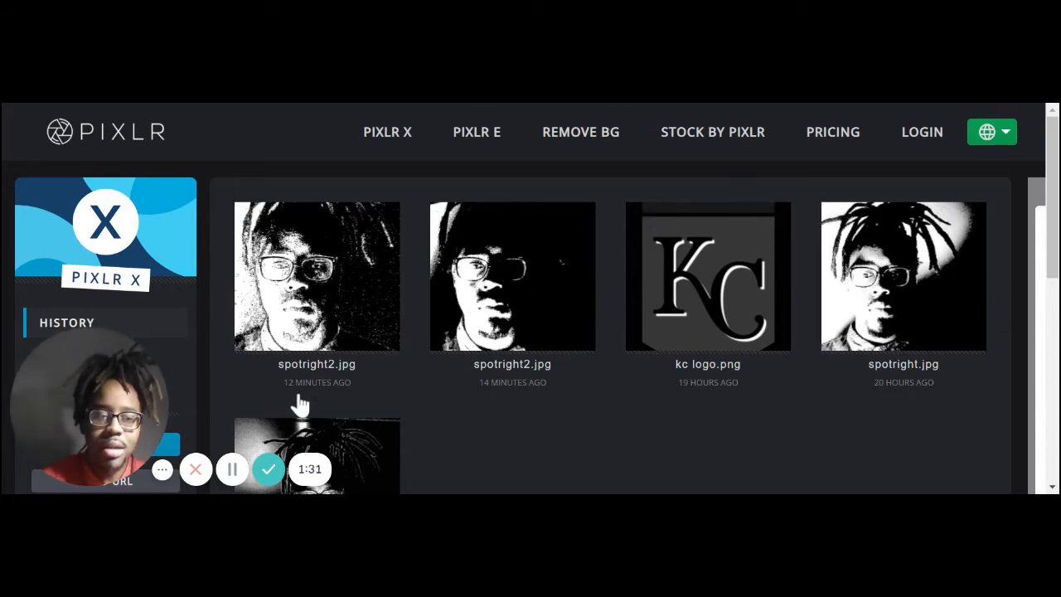
{"action": "left_click_drag", "start_coordinate": [106, 406], "coordinate": [105, 255]}
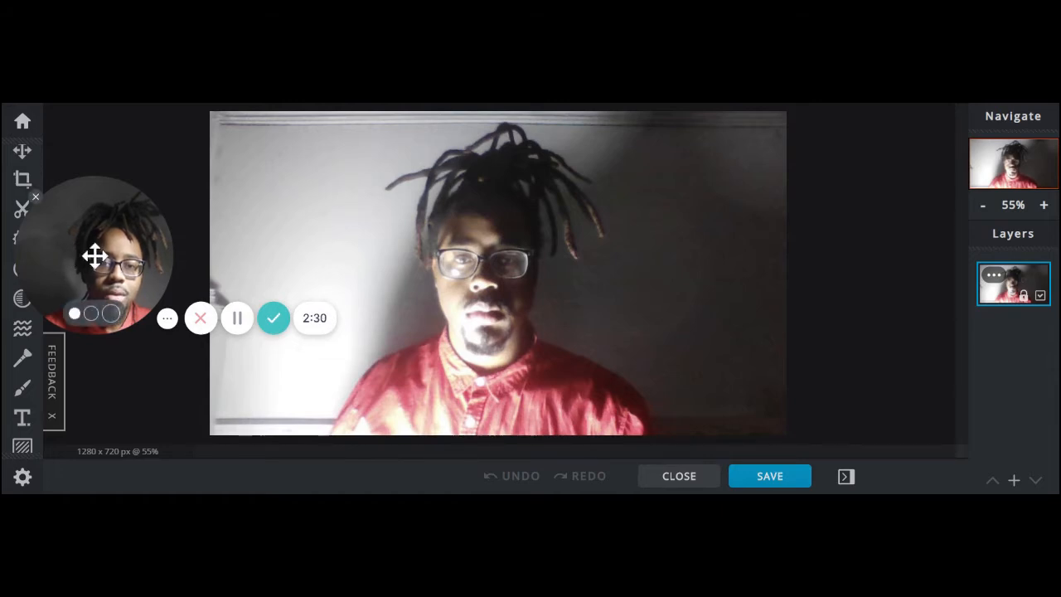
{"action": "left_click_drag", "start_coordinate": [92, 256], "coordinate": [984, 147]}
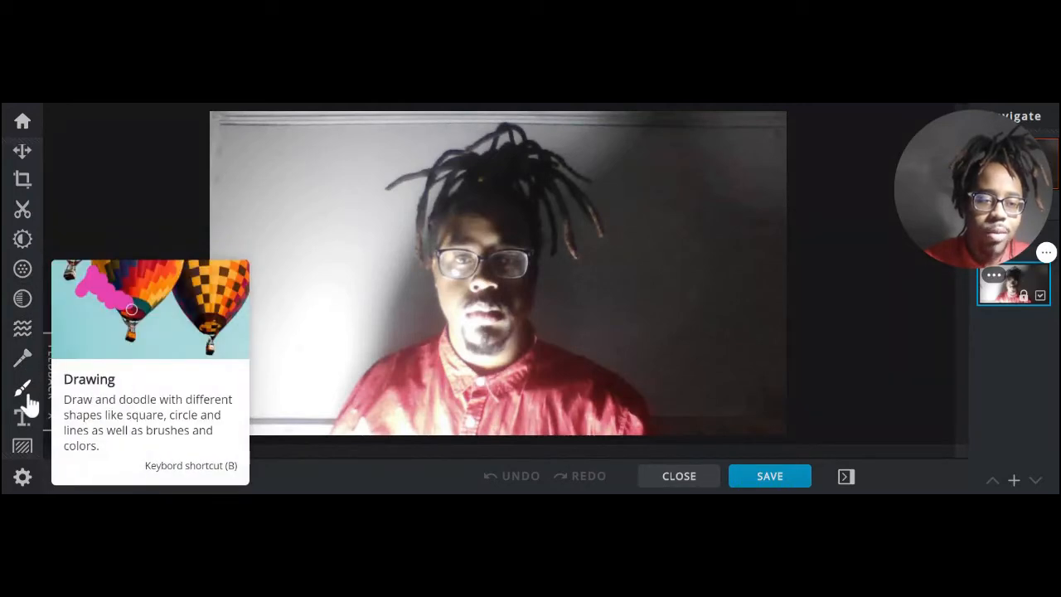
Step: Crop the portrait photo on both sides to 464 x 720 px around the subject's head and shoulders
{"action": "left_click", "coordinate": [23, 182]}
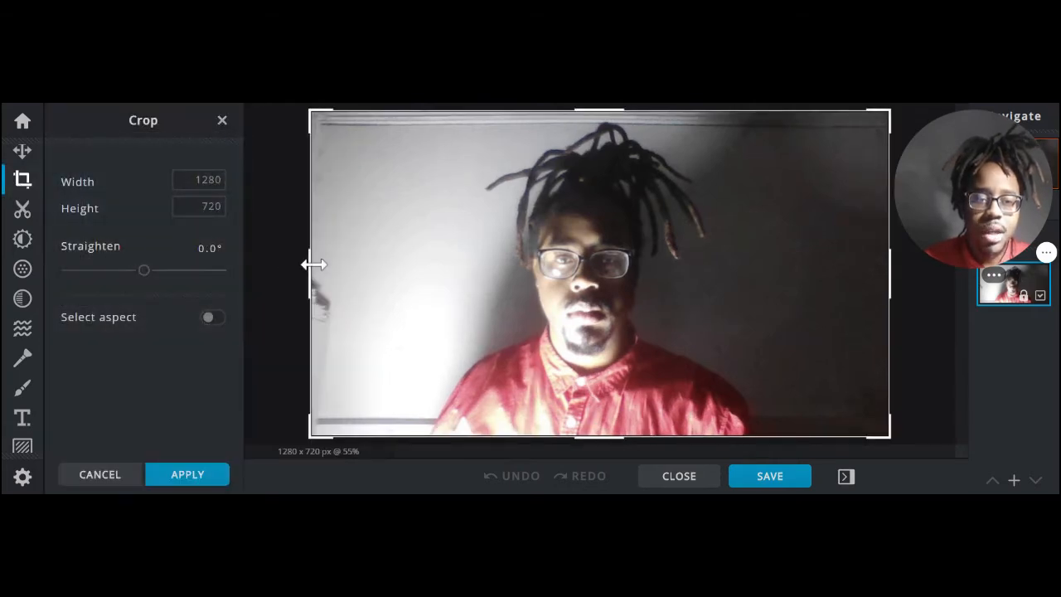
{"action": "left_click_drag", "start_coordinate": [306, 264], "coordinate": [497, 295]}
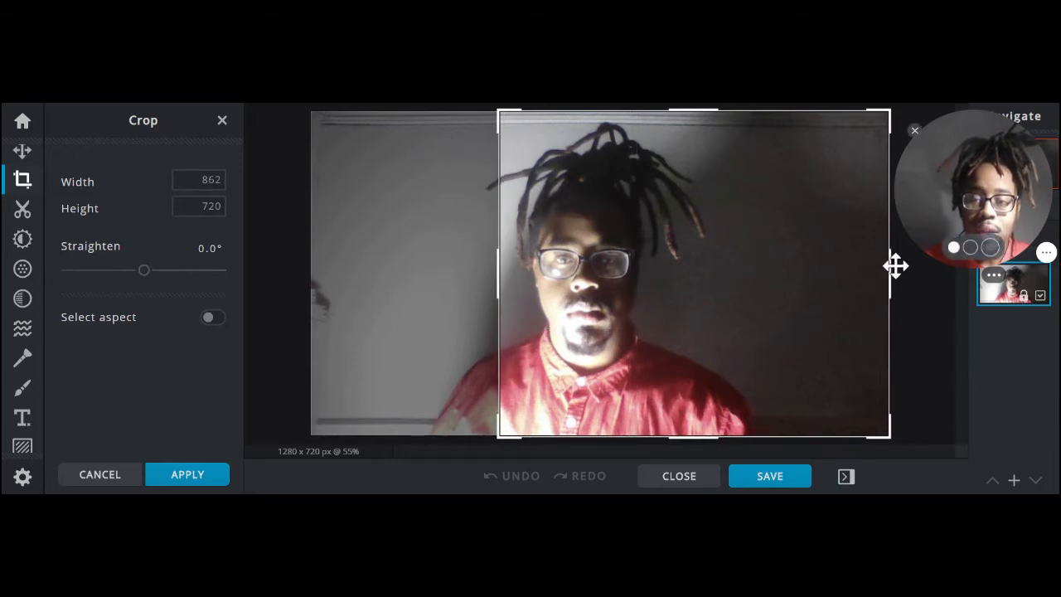
{"action": "left_click_drag", "start_coordinate": [890, 271], "coordinate": [710, 291]}
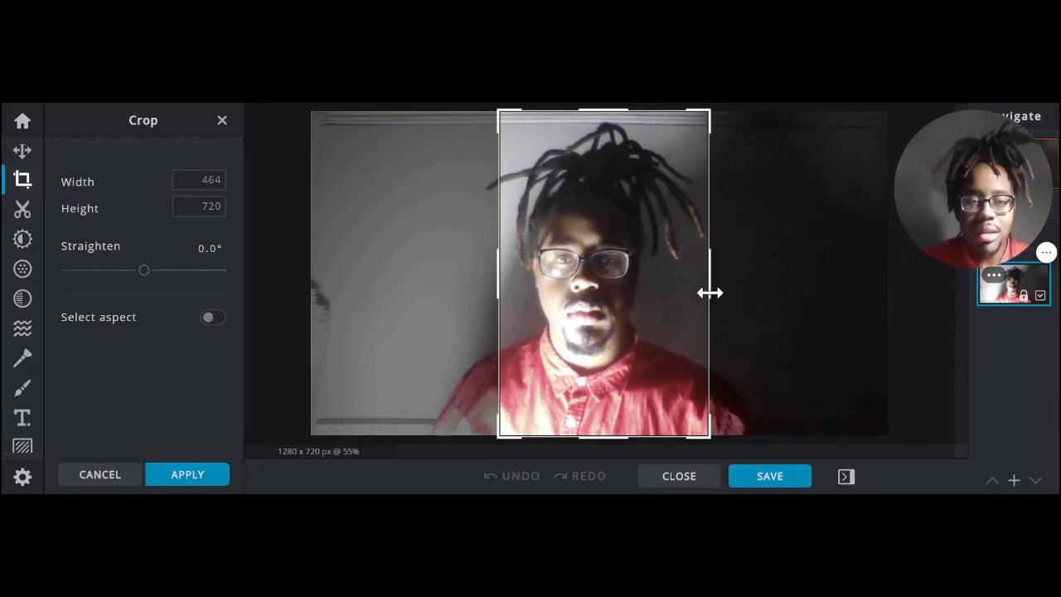
{"action": "left_click", "coordinate": [187, 474]}
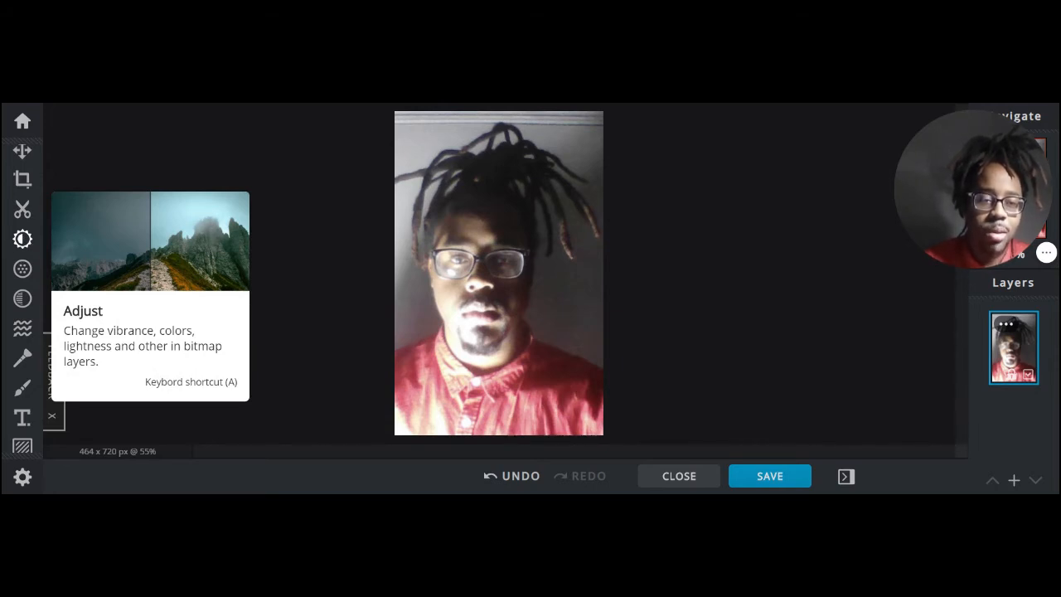
Step: Desaturate the cropped photo with the Adjust tool by setting Saturation to -100, leaving Black & white off
{"action": "left_click", "coordinate": [23, 240]}
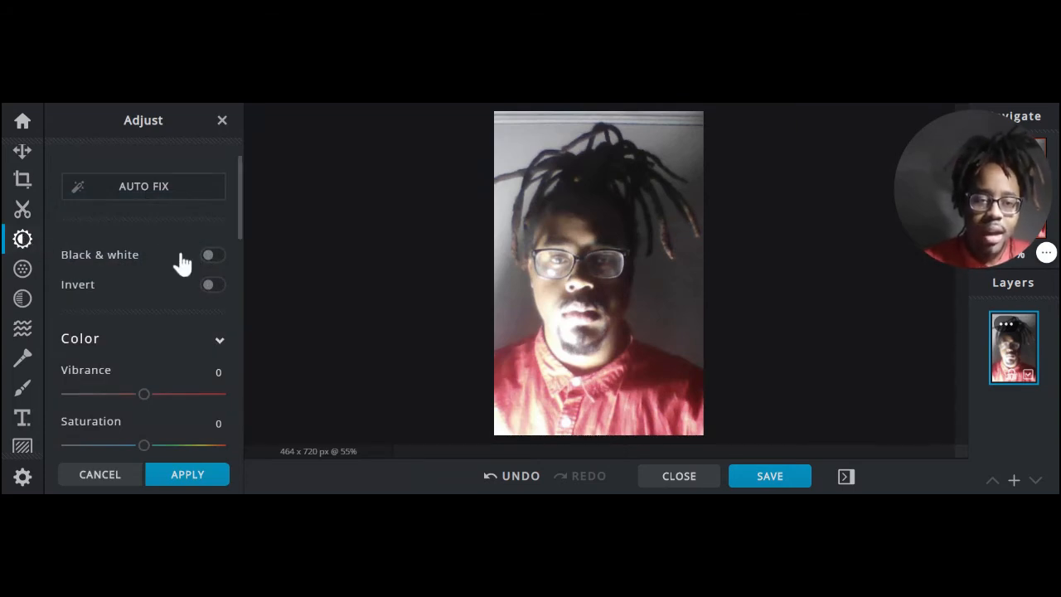
{"action": "left_click", "coordinate": [211, 257]}
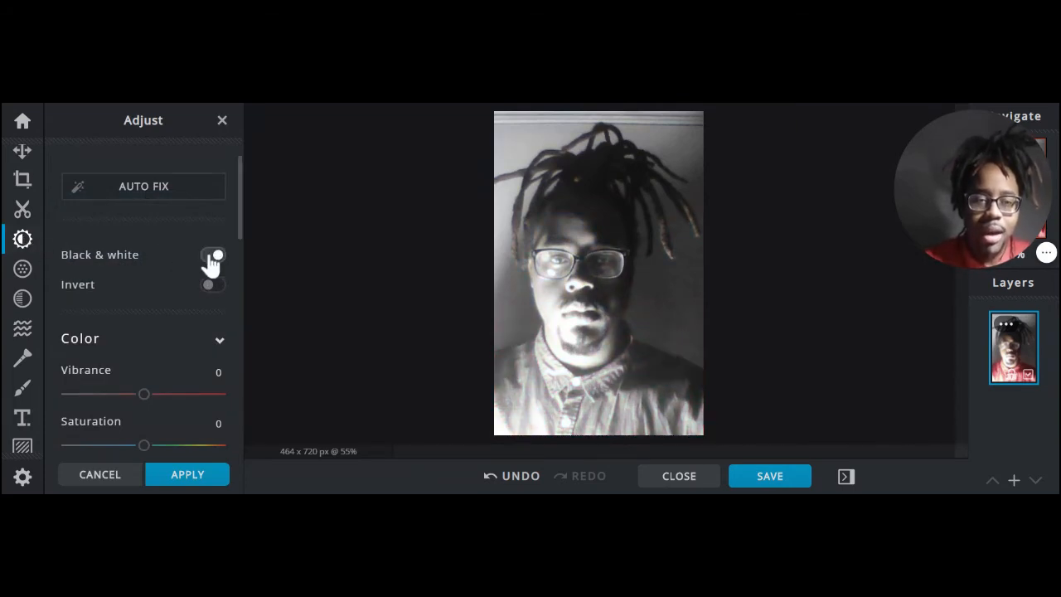
{"action": "left_click", "coordinate": [212, 258]}
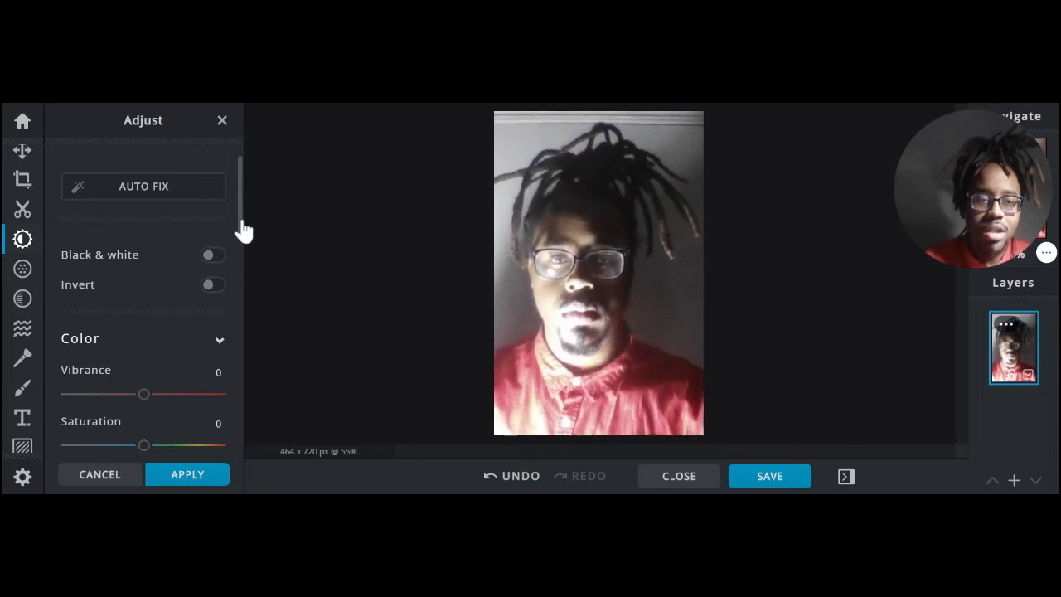
{"action": "left_click_drag", "start_coordinate": [243, 230], "coordinate": [239, 285]}
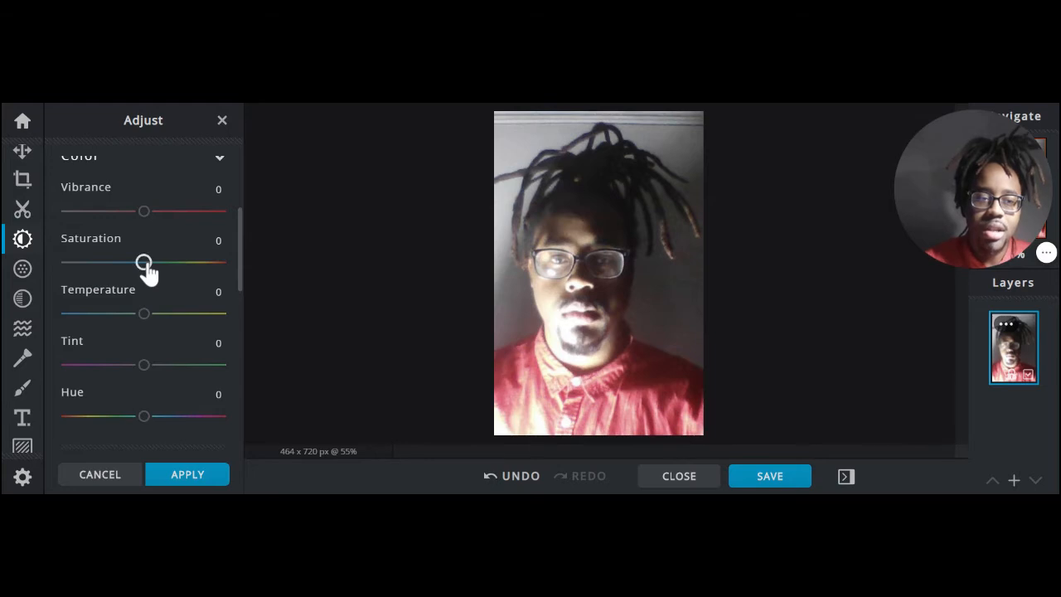
{"action": "left_click_drag", "start_coordinate": [146, 263], "coordinate": [58, 268]}
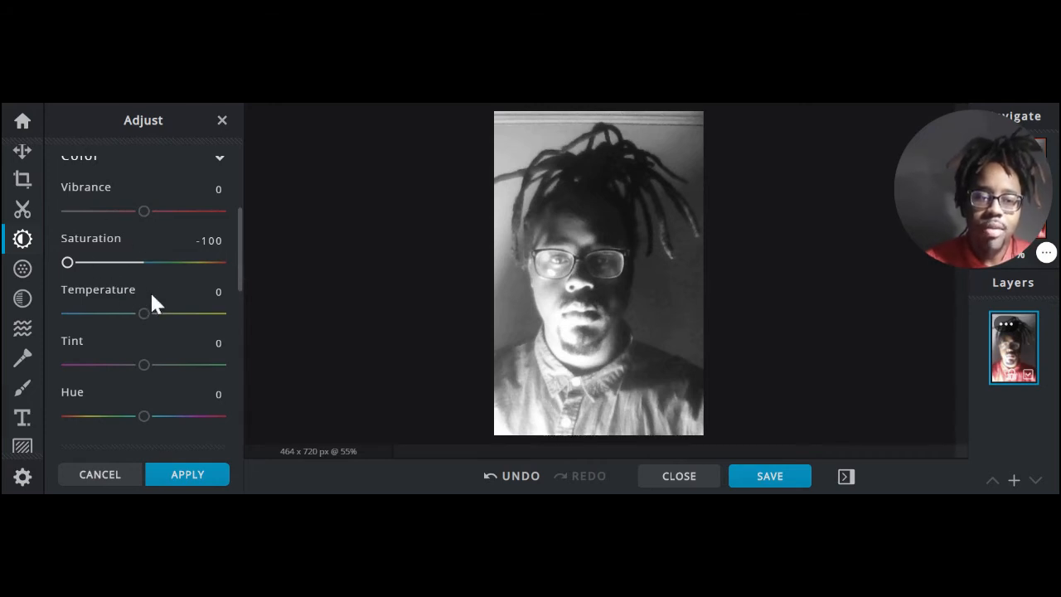
Step: Set the photo's light adjustments to Contrast 16, Exposure 28 and Brightness 48
{"action": "left_click_drag", "start_coordinate": [238, 284], "coordinate": [242, 238]}
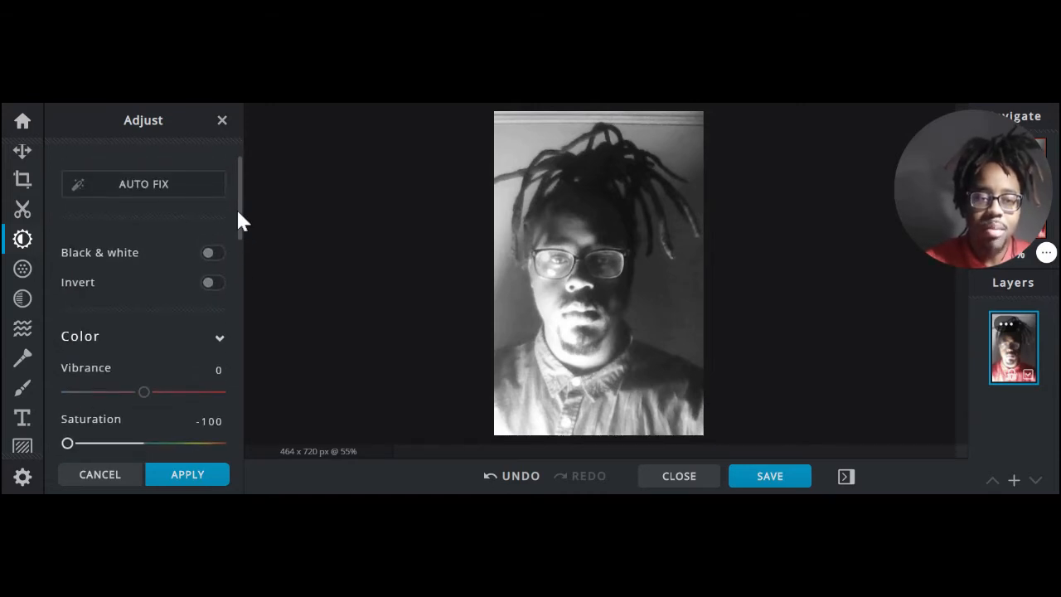
{"action": "left_click_drag", "start_coordinate": [237, 221], "coordinate": [238, 286]}
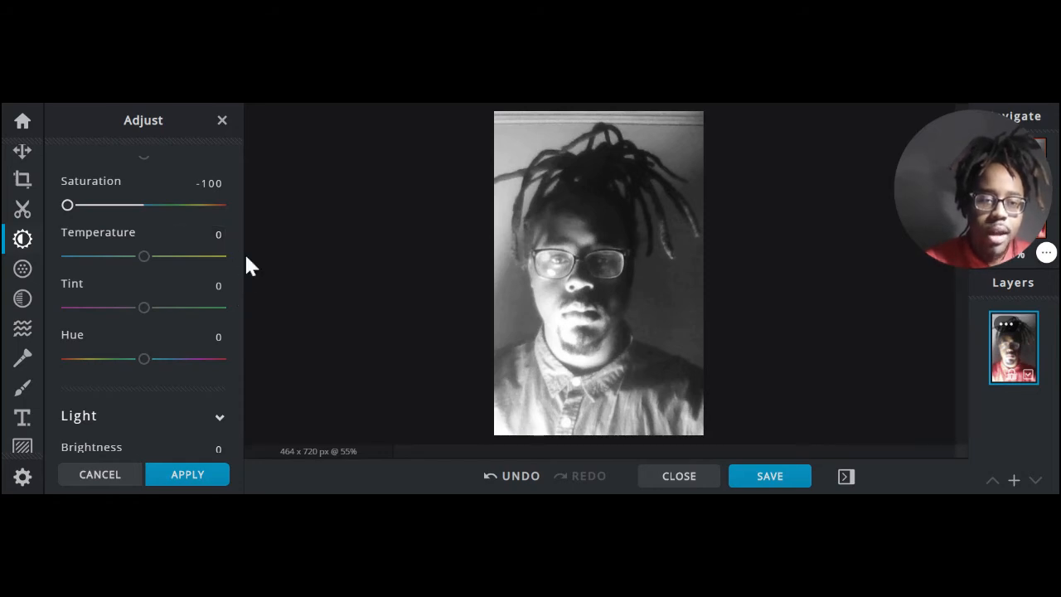
{"action": "left_click_drag", "start_coordinate": [238, 263], "coordinate": [244, 348]}
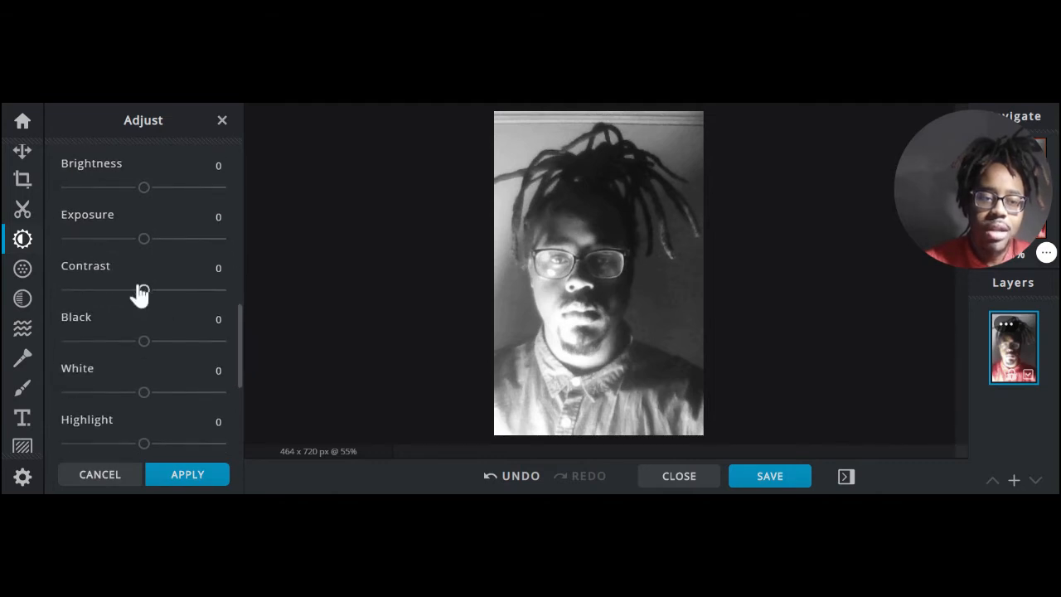
{"action": "left_click_drag", "start_coordinate": [142, 292], "coordinate": [230, 303]}
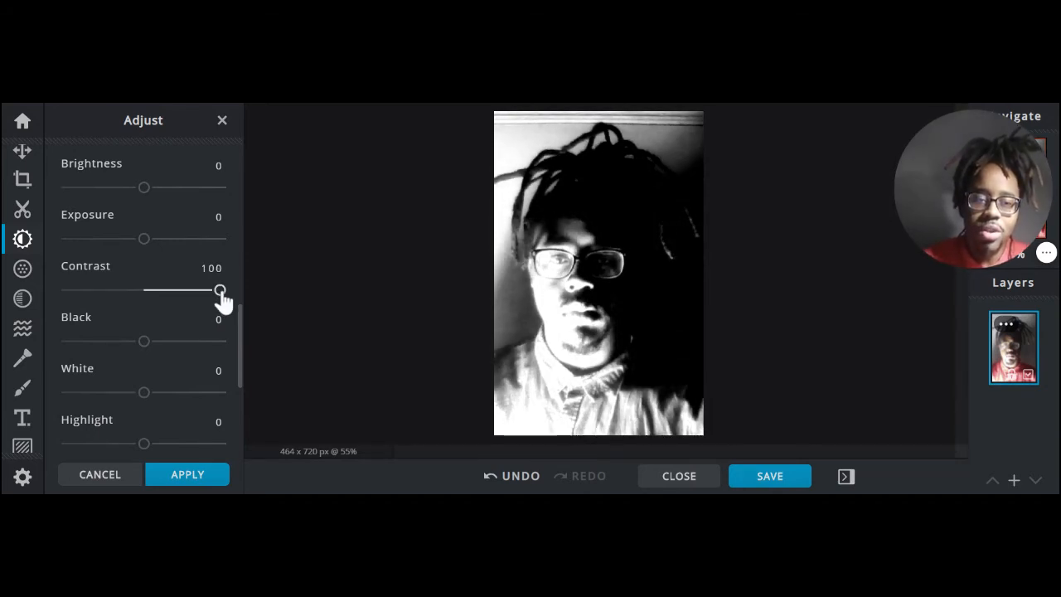
{"action": "left_click_drag", "start_coordinate": [225, 301], "coordinate": [147, 306]}
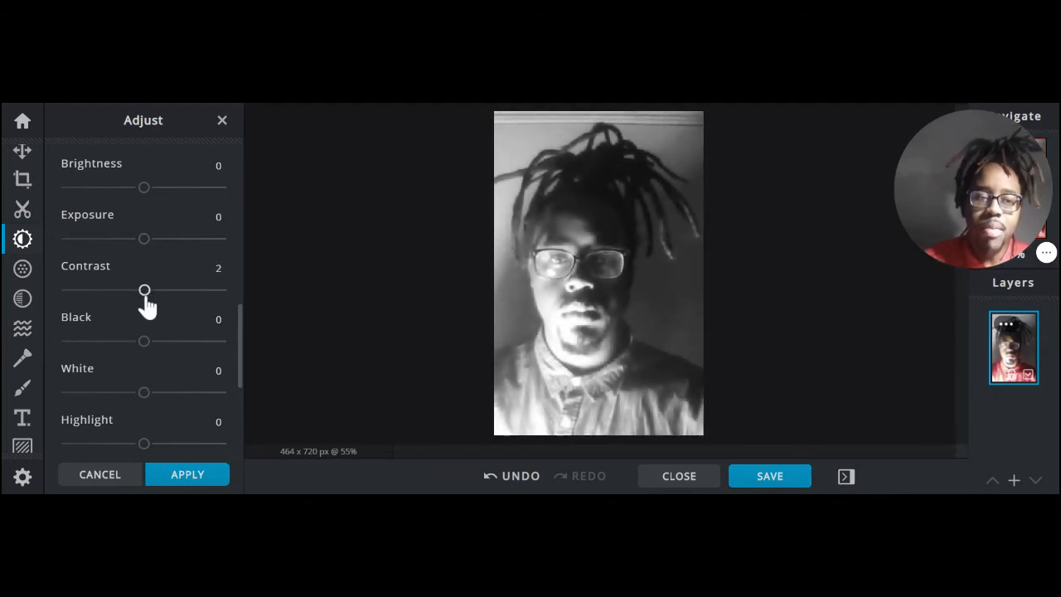
{"action": "left_click_drag", "start_coordinate": [144, 290], "coordinate": [158, 305]}
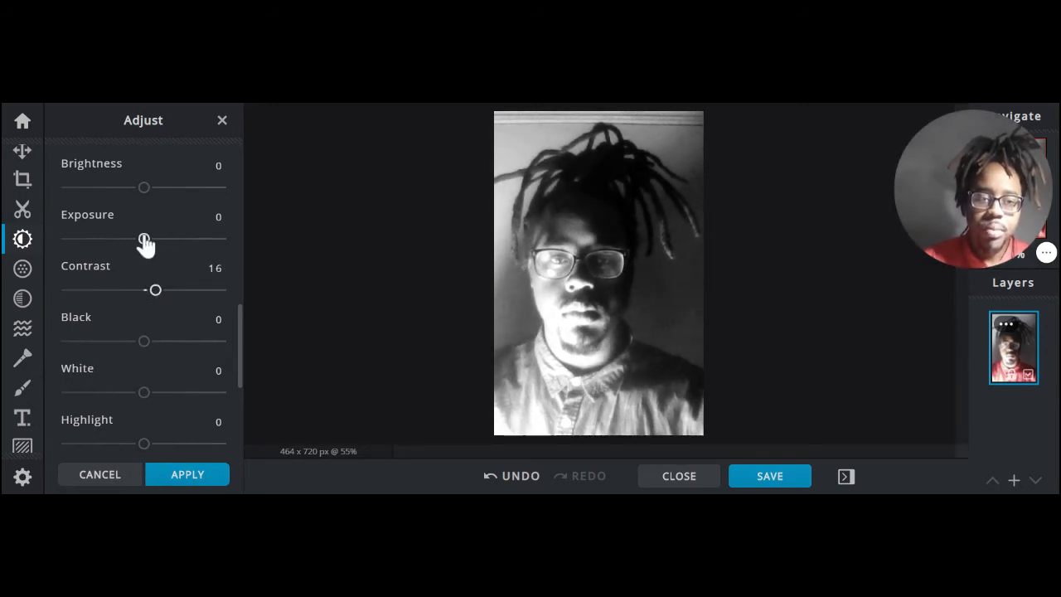
{"action": "left_click_drag", "start_coordinate": [144, 239], "coordinate": [169, 249]}
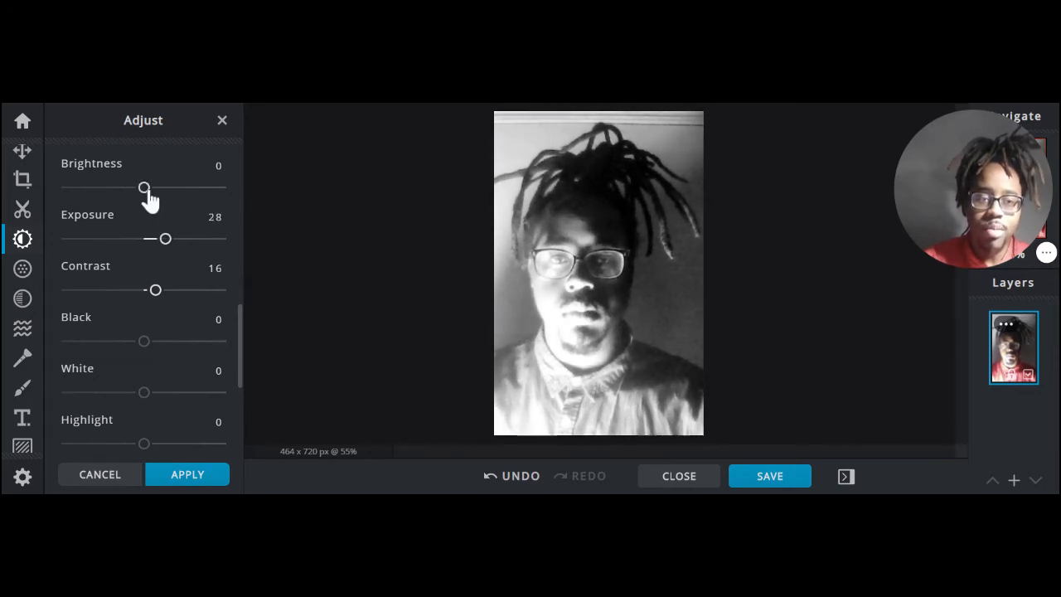
{"action": "left_click_drag", "start_coordinate": [145, 189], "coordinate": [180, 188]}
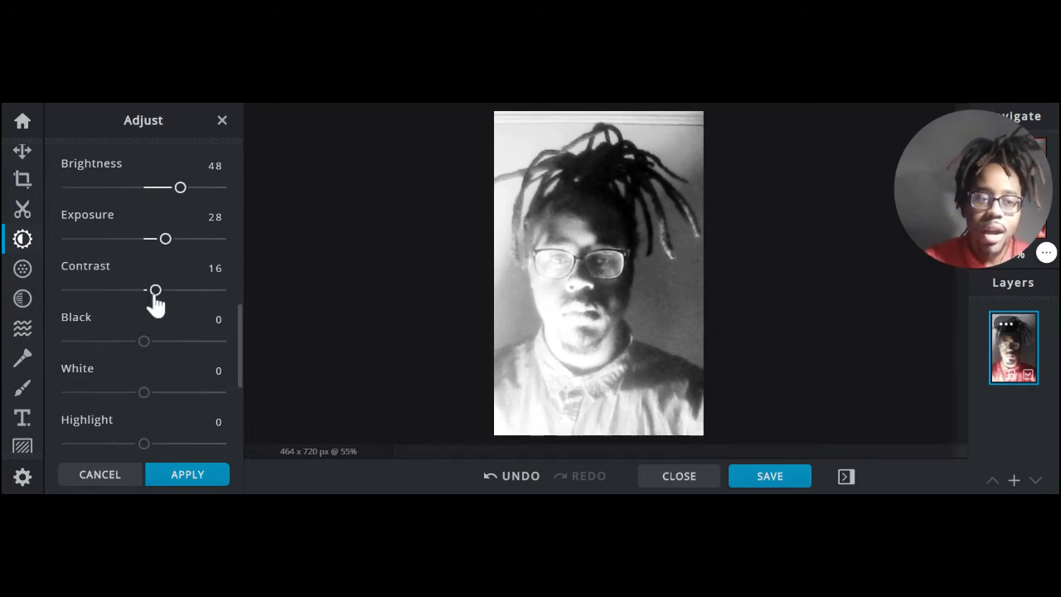
Step: Raise the photo's Contrast to 44, apply the adjustments and dismiss the premium advertisement
{"action": "left_click_drag", "start_coordinate": [155, 298], "coordinate": [180, 301]}
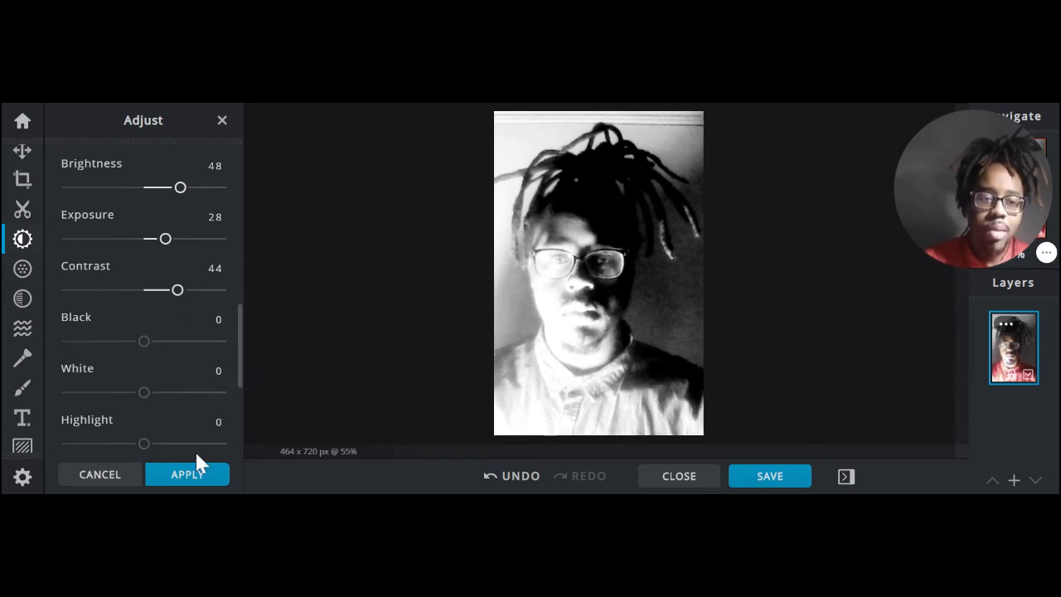
{"action": "left_click", "coordinate": [190, 480]}
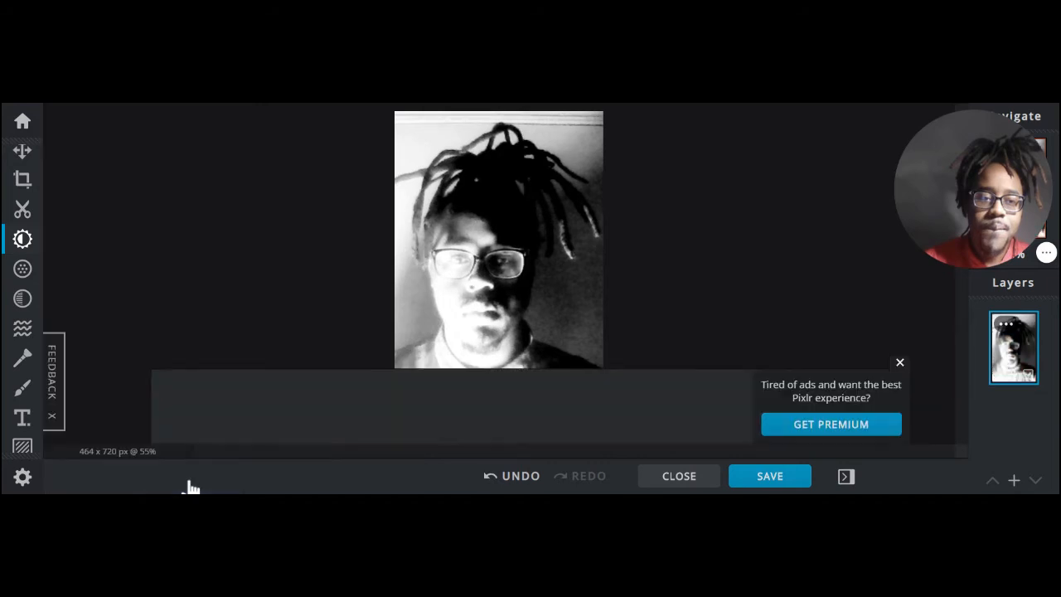
{"action": "left_click", "coordinate": [900, 363]}
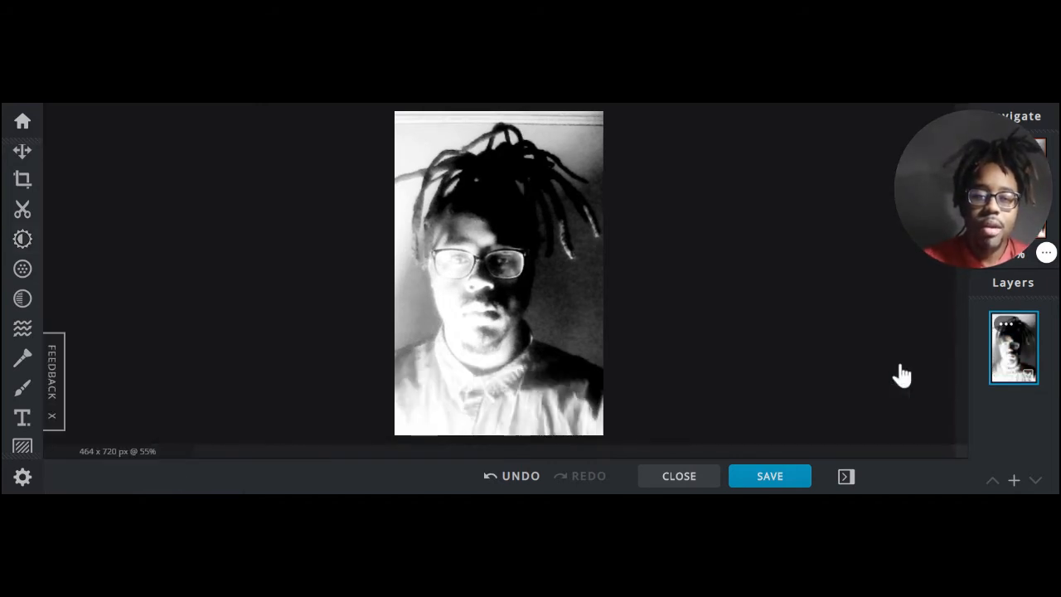
{"action": "left_click", "coordinate": [23, 242]}
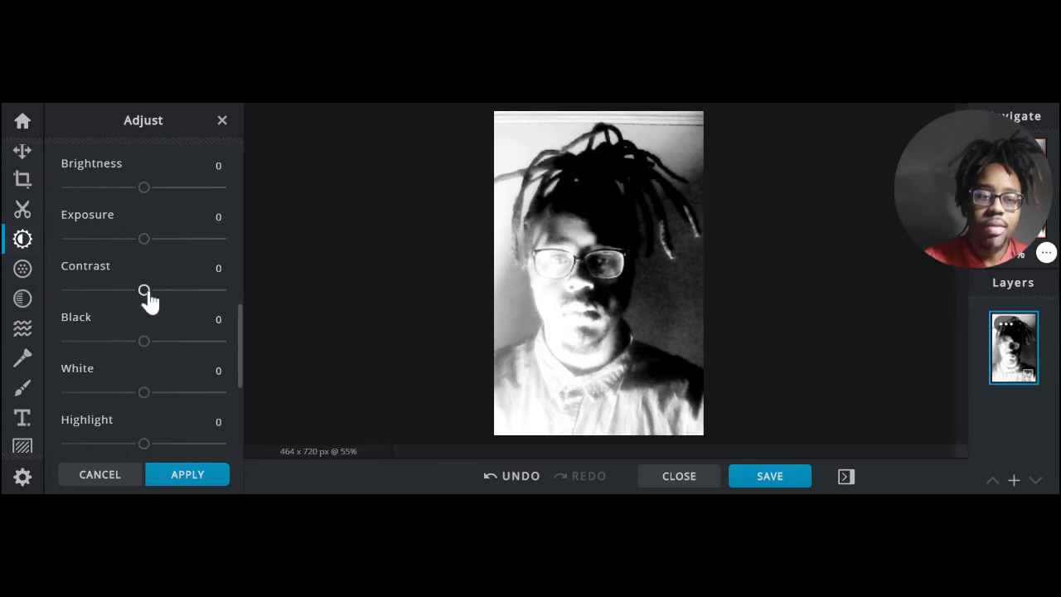
{"action": "left_click_drag", "start_coordinate": [147, 299], "coordinate": [259, 312]}
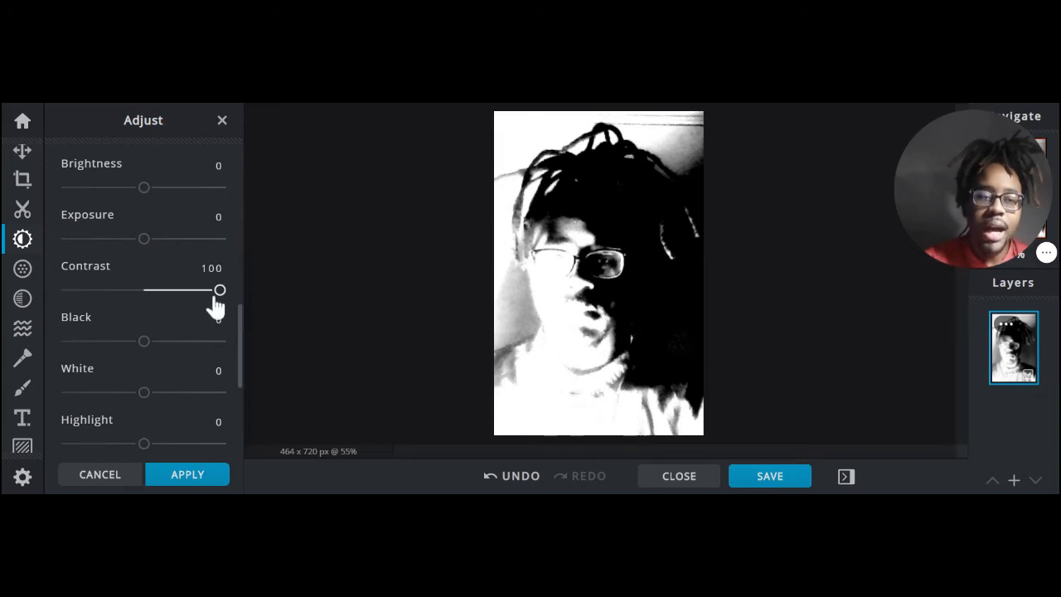
{"action": "left_click_drag", "start_coordinate": [217, 296], "coordinate": [147, 301]}
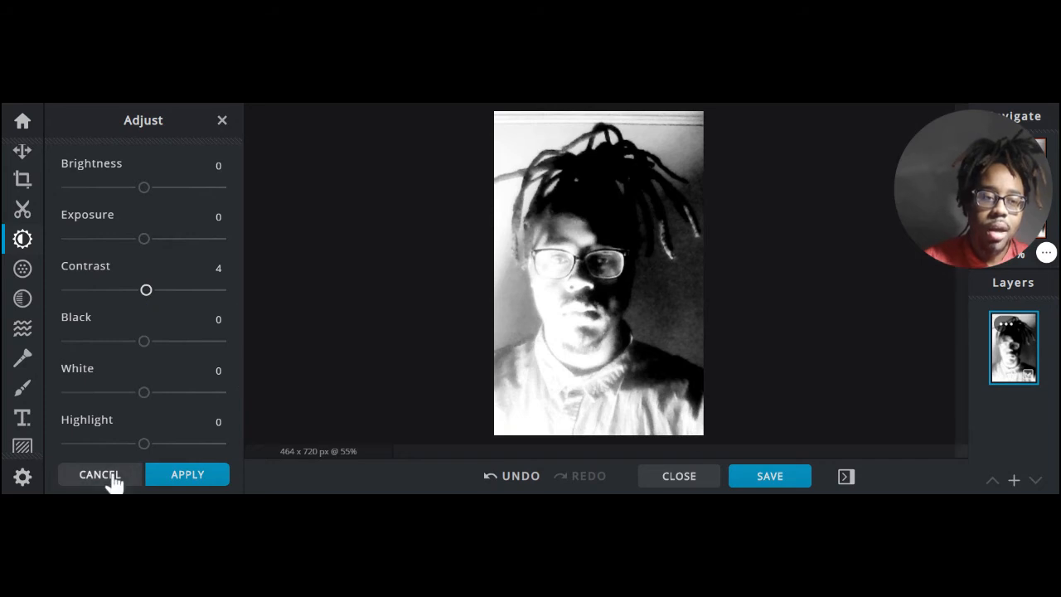
Step: Apply a detail filter to the photo with Sharpen at 30 and Clarity at 45
{"action": "left_click", "coordinate": [22, 271]}
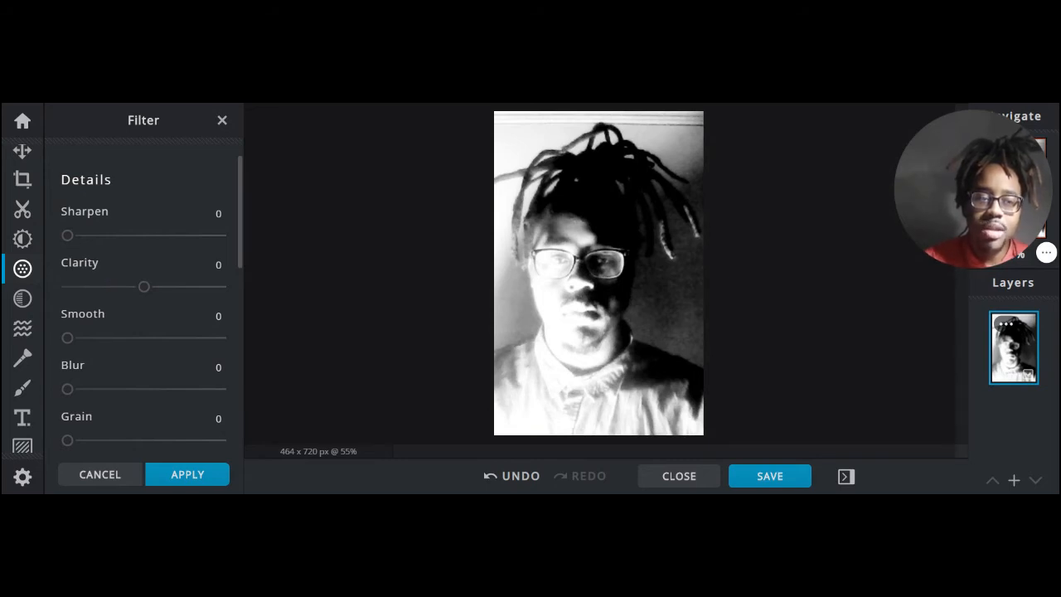
{"action": "left_click_drag", "start_coordinate": [72, 240], "coordinate": [91, 260]}
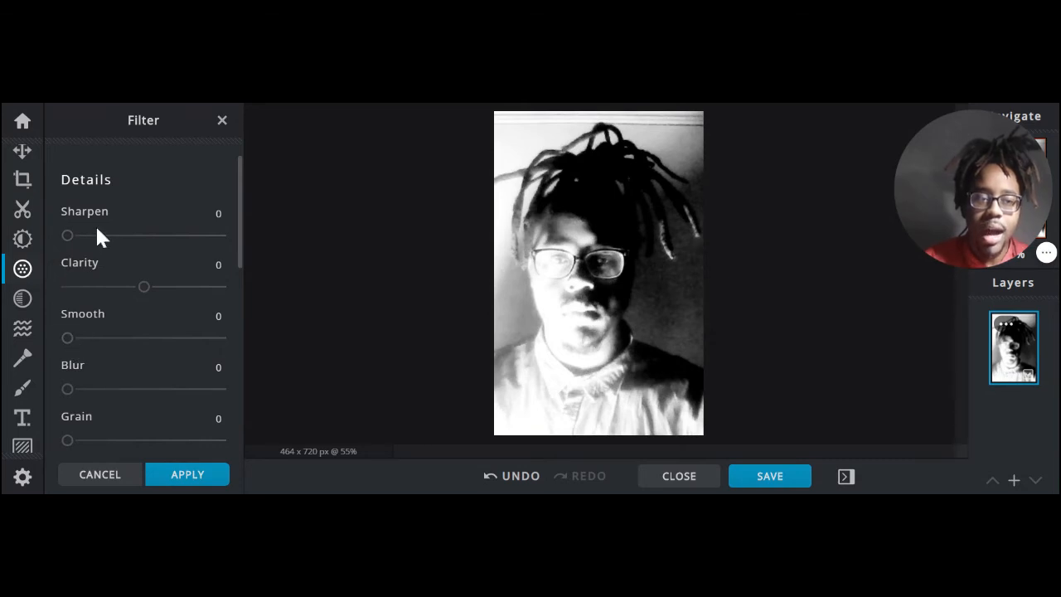
{"action": "left_click_drag", "start_coordinate": [69, 339], "coordinate": [56, 359]}
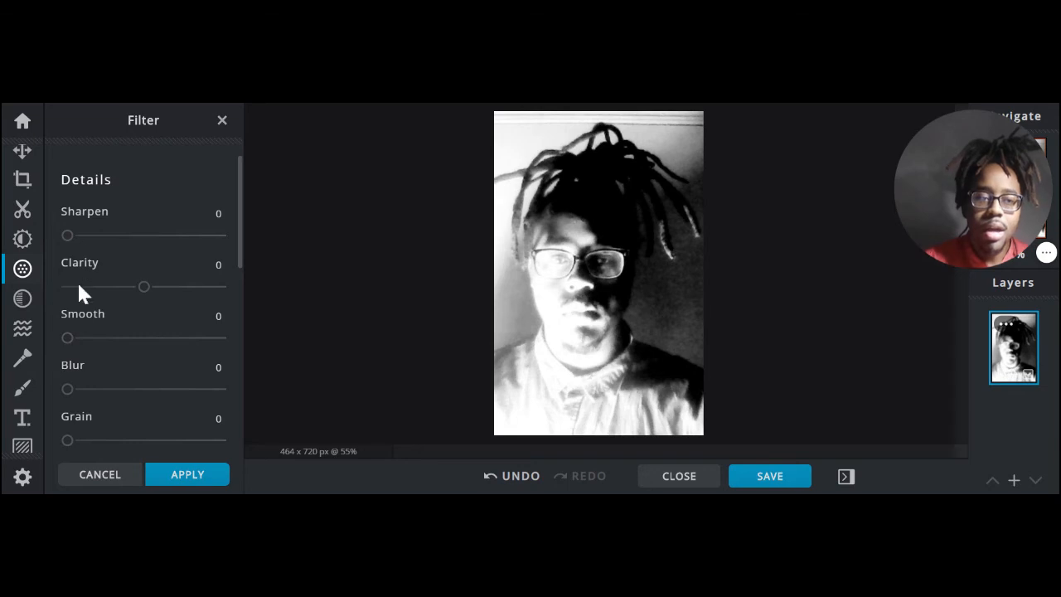
{"action": "left_click_drag", "start_coordinate": [70, 237], "coordinate": [114, 240]}
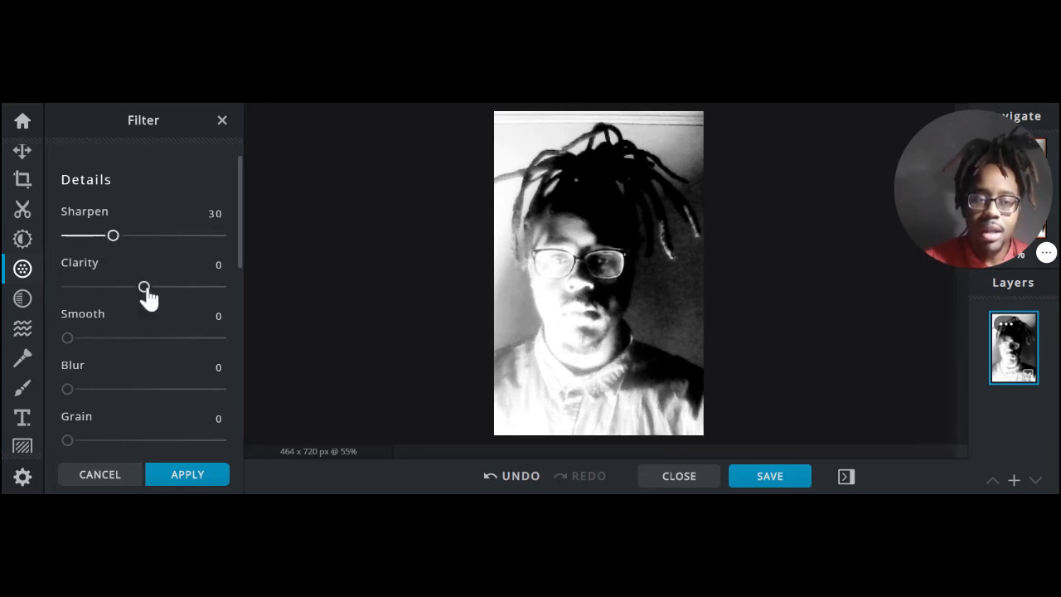
{"action": "left_click_drag", "start_coordinate": [146, 292], "coordinate": [179, 292]}
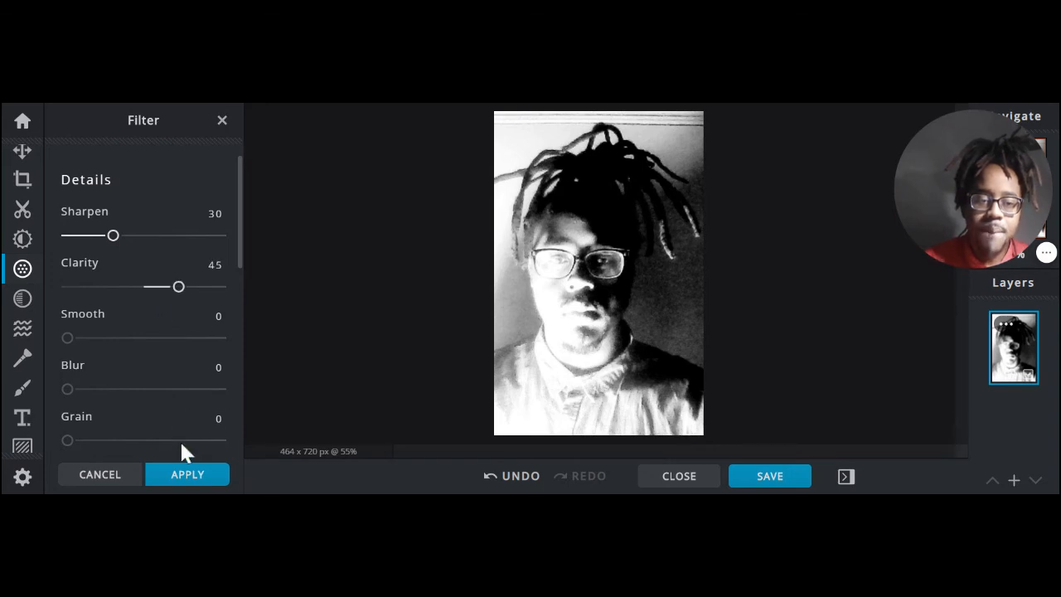
{"action": "left_click", "coordinate": [184, 474]}
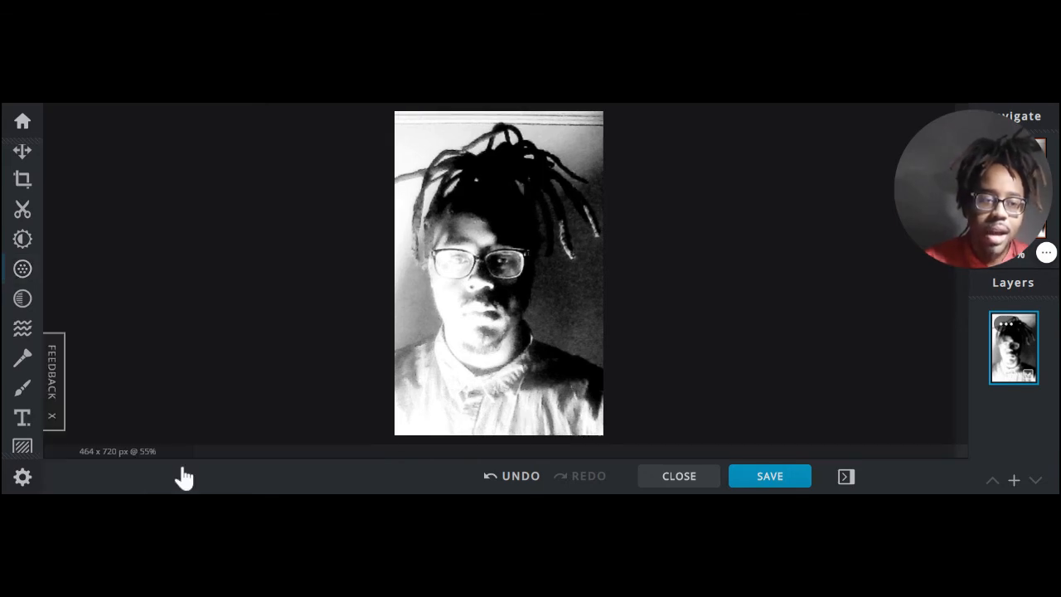
Step: Adjust the photo's light with Brightness 20, Exposure -100, Contrast 32 and Highlight -58, and apply the changes
{"action": "left_click", "coordinate": [19, 241]}
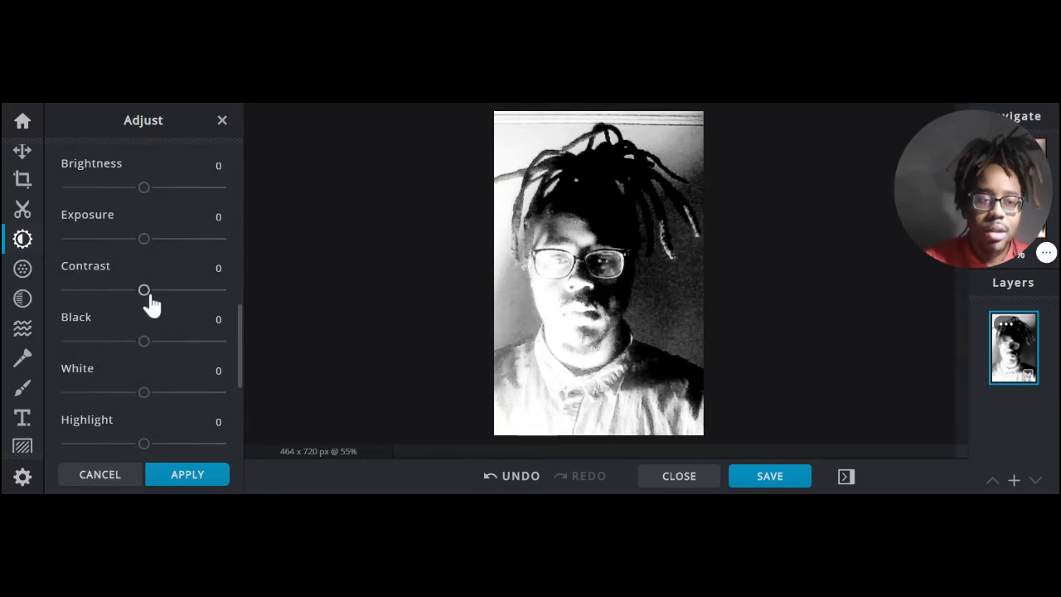
{"action": "left_click_drag", "start_coordinate": [148, 298], "coordinate": [176, 302]}
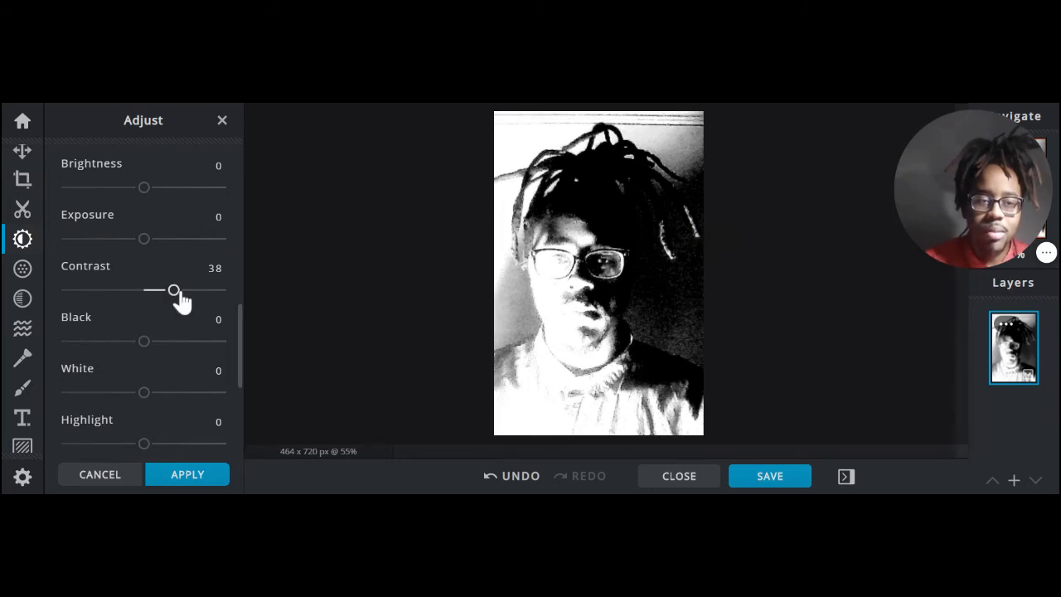
{"action": "left_click_drag", "start_coordinate": [174, 291], "coordinate": [168, 292]}
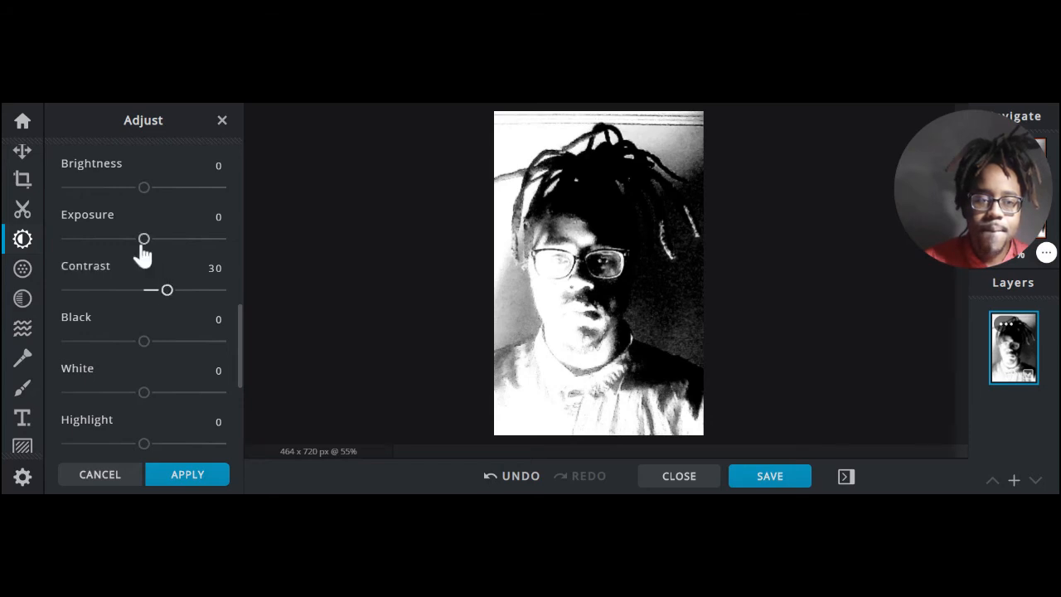
{"action": "left_click_drag", "start_coordinate": [144, 241], "coordinate": [229, 251]}
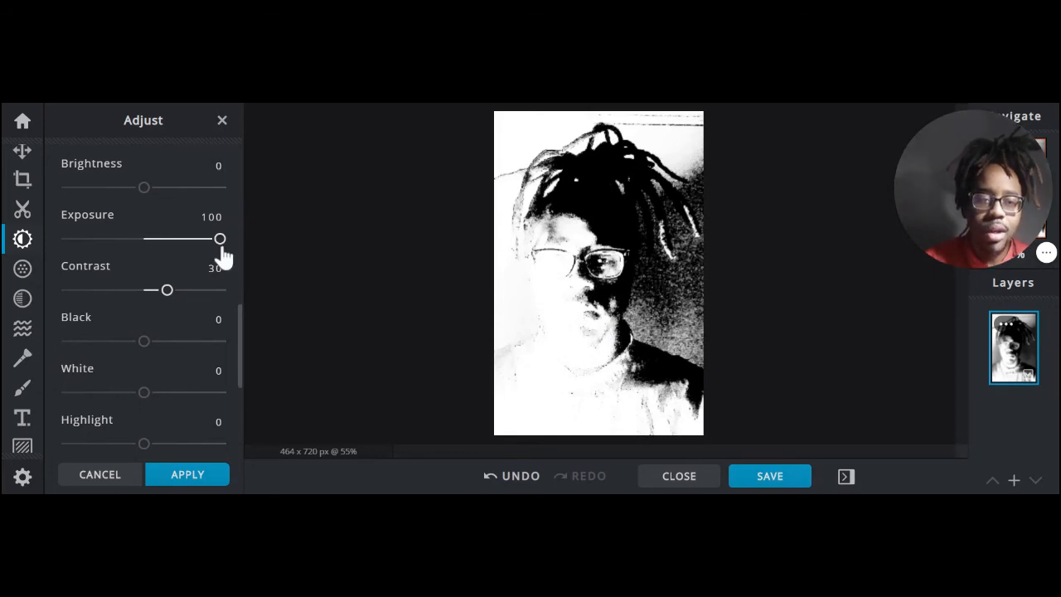
{"action": "left_click_drag", "start_coordinate": [220, 240], "coordinate": [66, 241]}
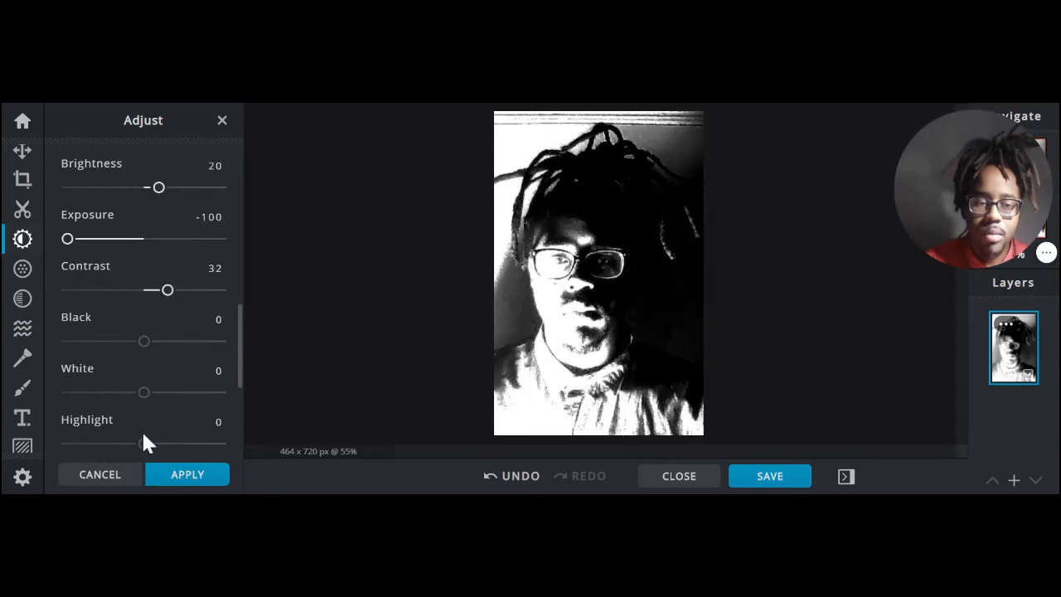
{"action": "left_click_drag", "start_coordinate": [143, 444], "coordinate": [100, 454]}
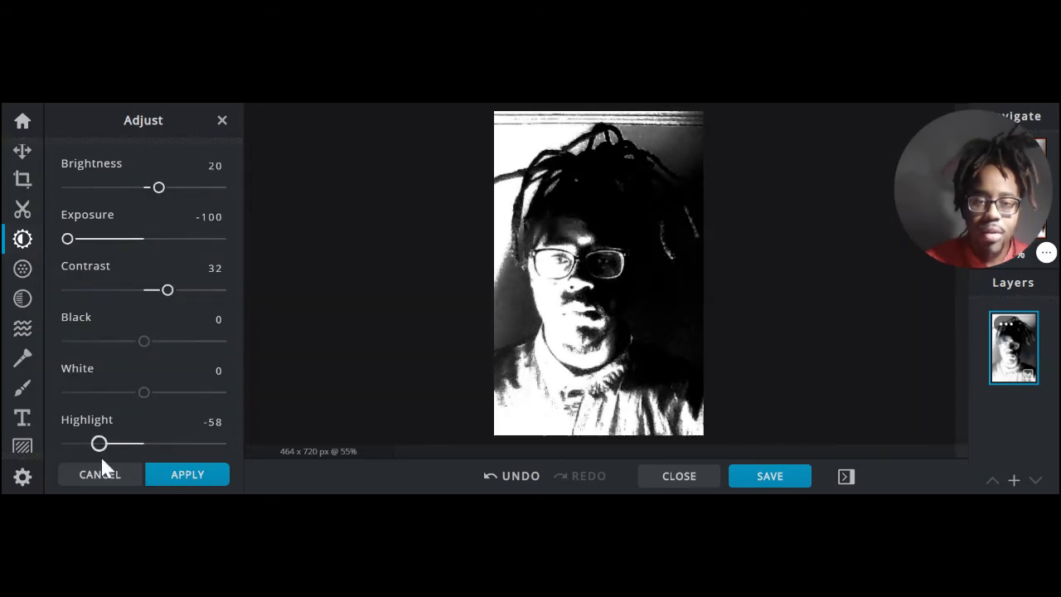
{"action": "left_click", "coordinate": [172, 484]}
{"action": "left_click", "coordinate": [219, 487]}
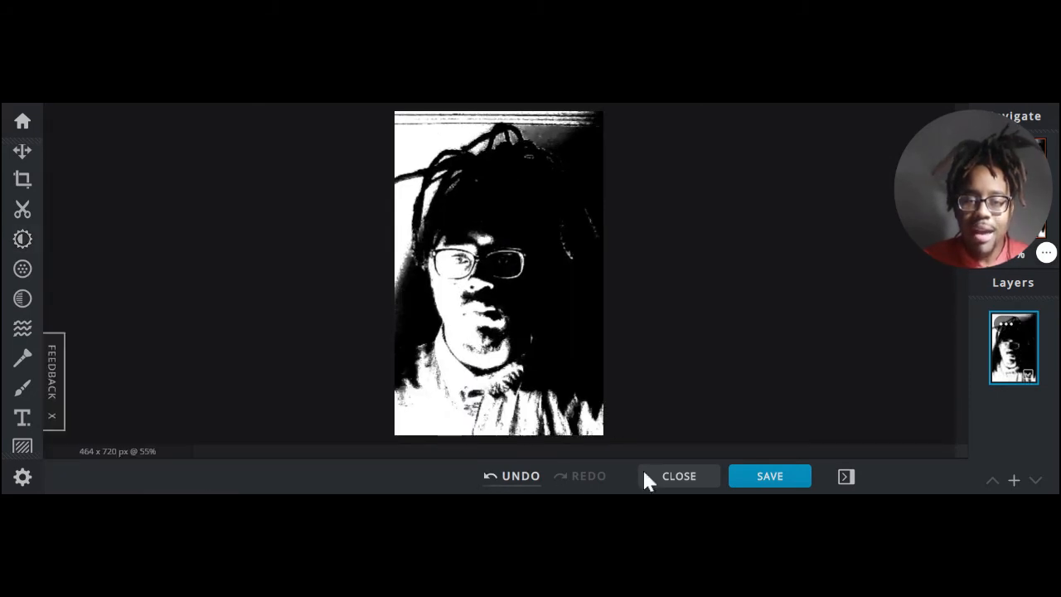
Step: Download the finished photo as spotright2 in JPG format at 90% quality and 464 x 720 px, and close the image
{"action": "left_click", "coordinate": [765, 485]}
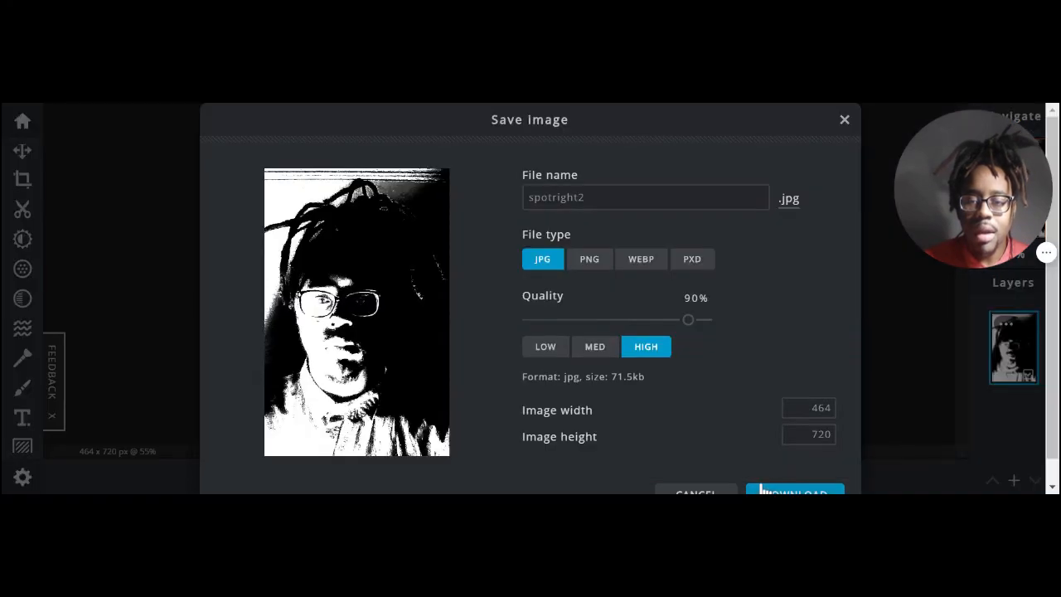
{"action": "left_click", "coordinate": [785, 493]}
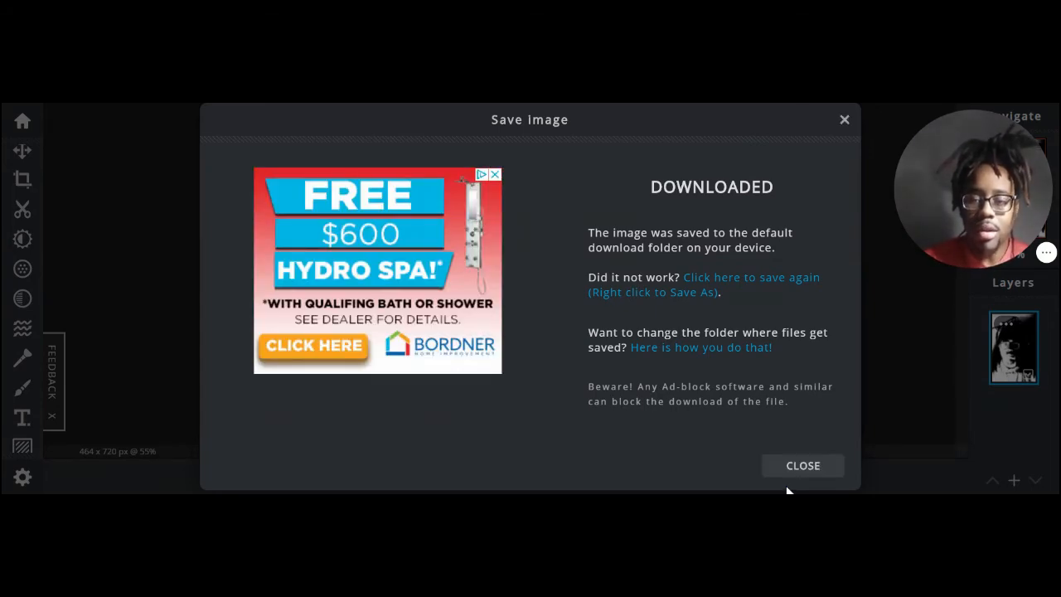
{"action": "left_click", "coordinate": [788, 469]}
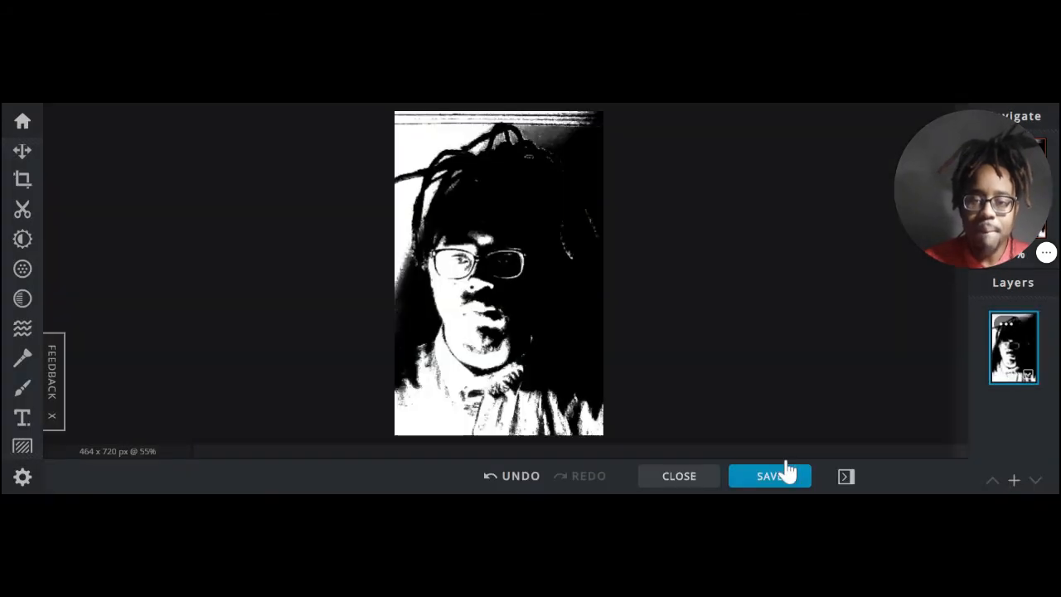
{"action": "left_click", "coordinate": [658, 480]}
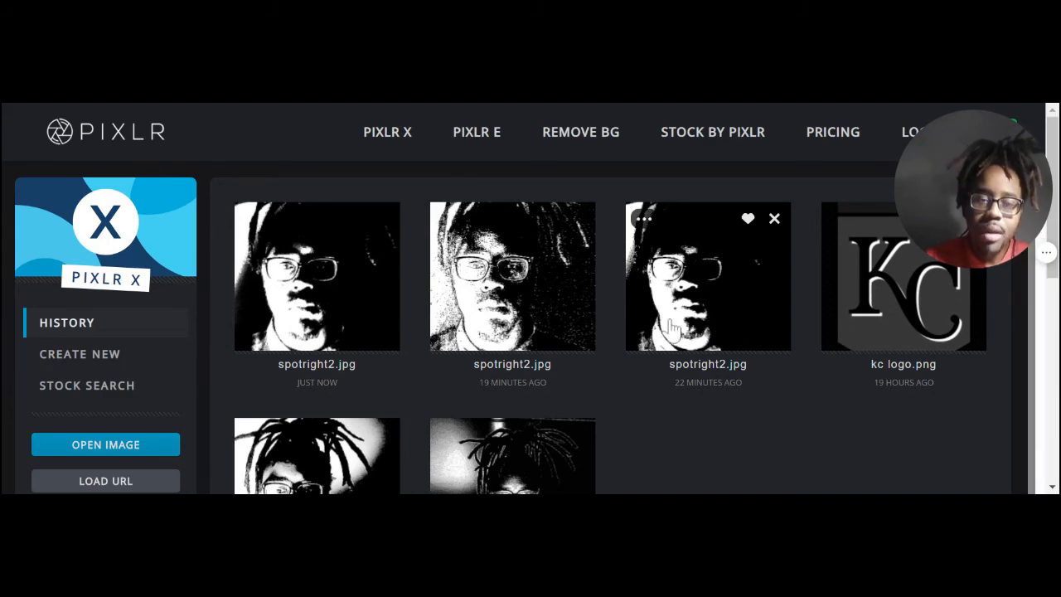
Step: Look through the history of edited images to compare the new photo with earlier versions
{"action": "left_click", "coordinate": [549, 288]}
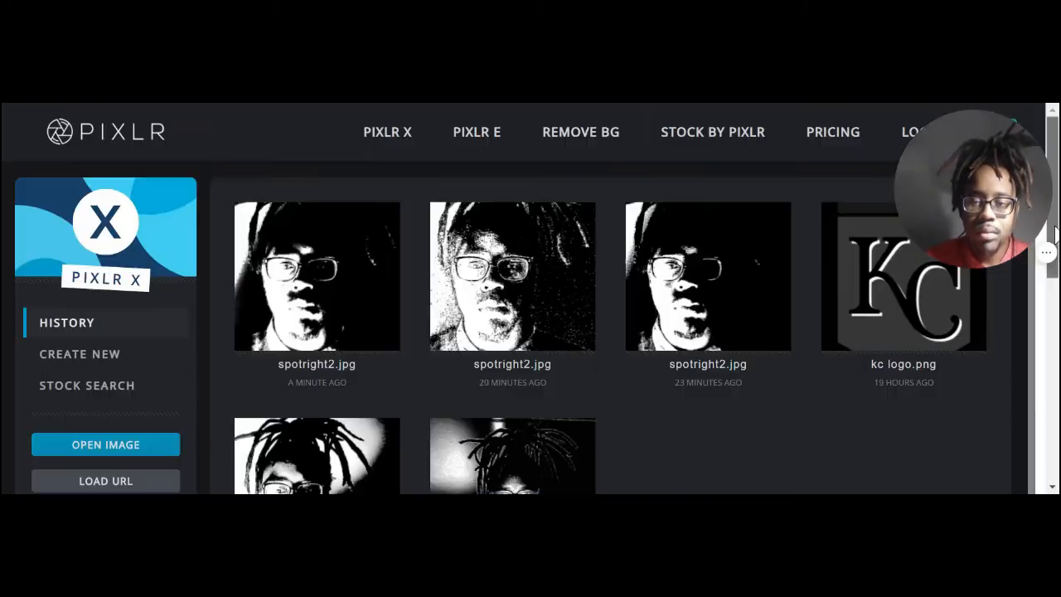
{"action": "scroll", "coordinate": [530, 299], "scroll_direction": "down", "scroll_amount": 2}
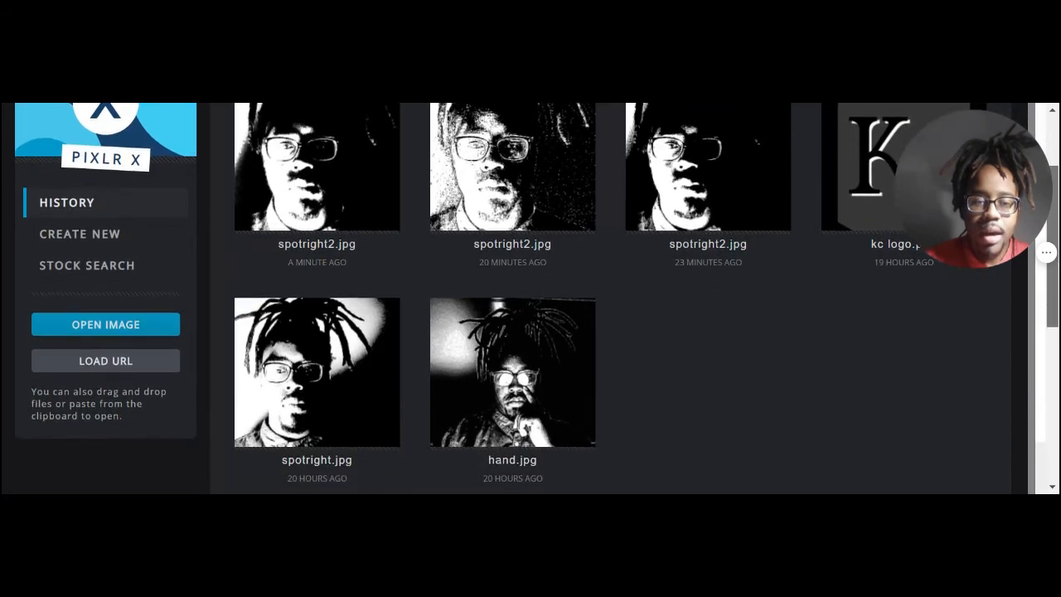
{"action": "scroll", "coordinate": [512, 182], "scroll_direction": "up", "scroll_amount": 1}
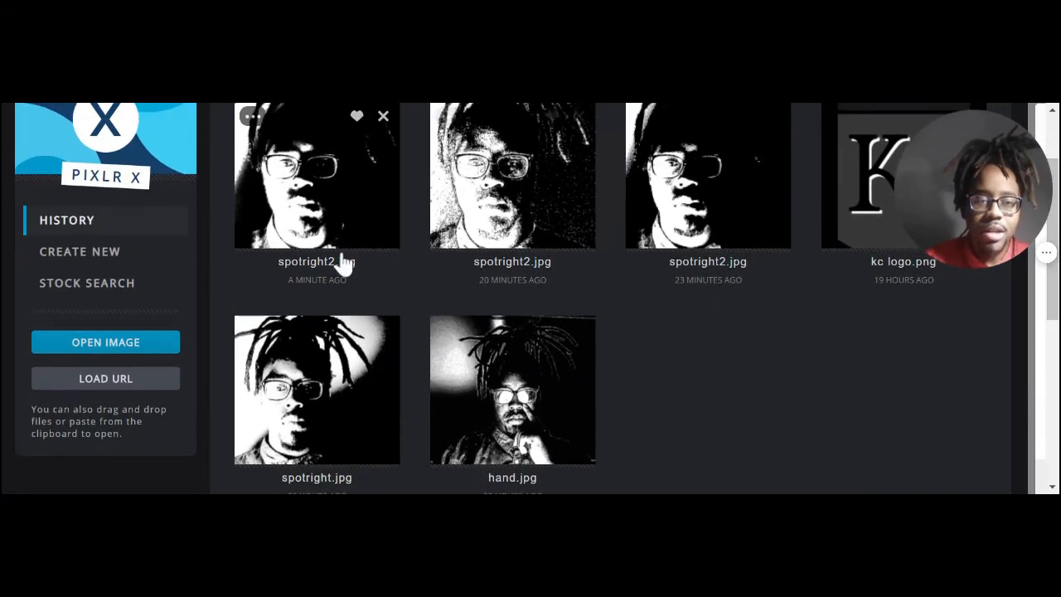